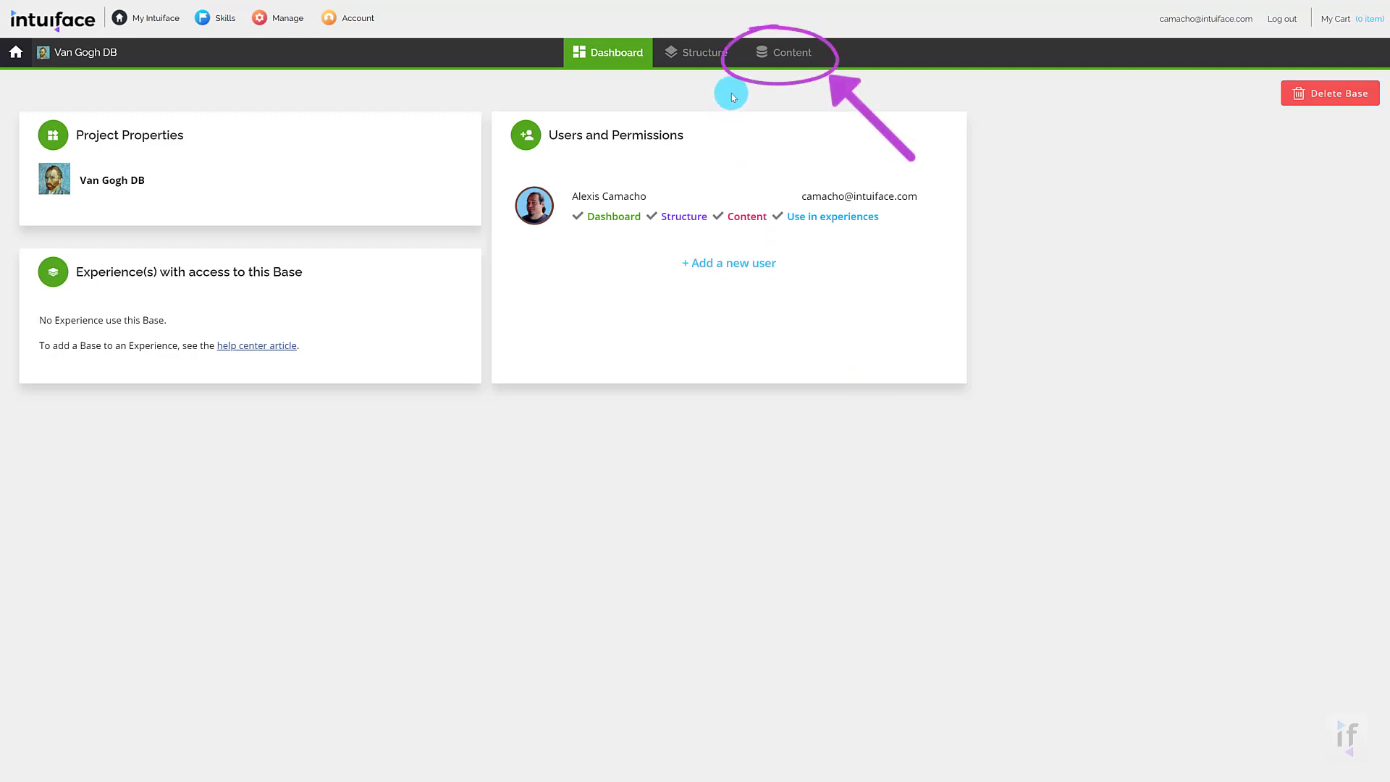
Step: In the base's content, enter 'Van Gogh Artworks' as the General information title
{"action": "left_click", "coordinate": [775, 58]}
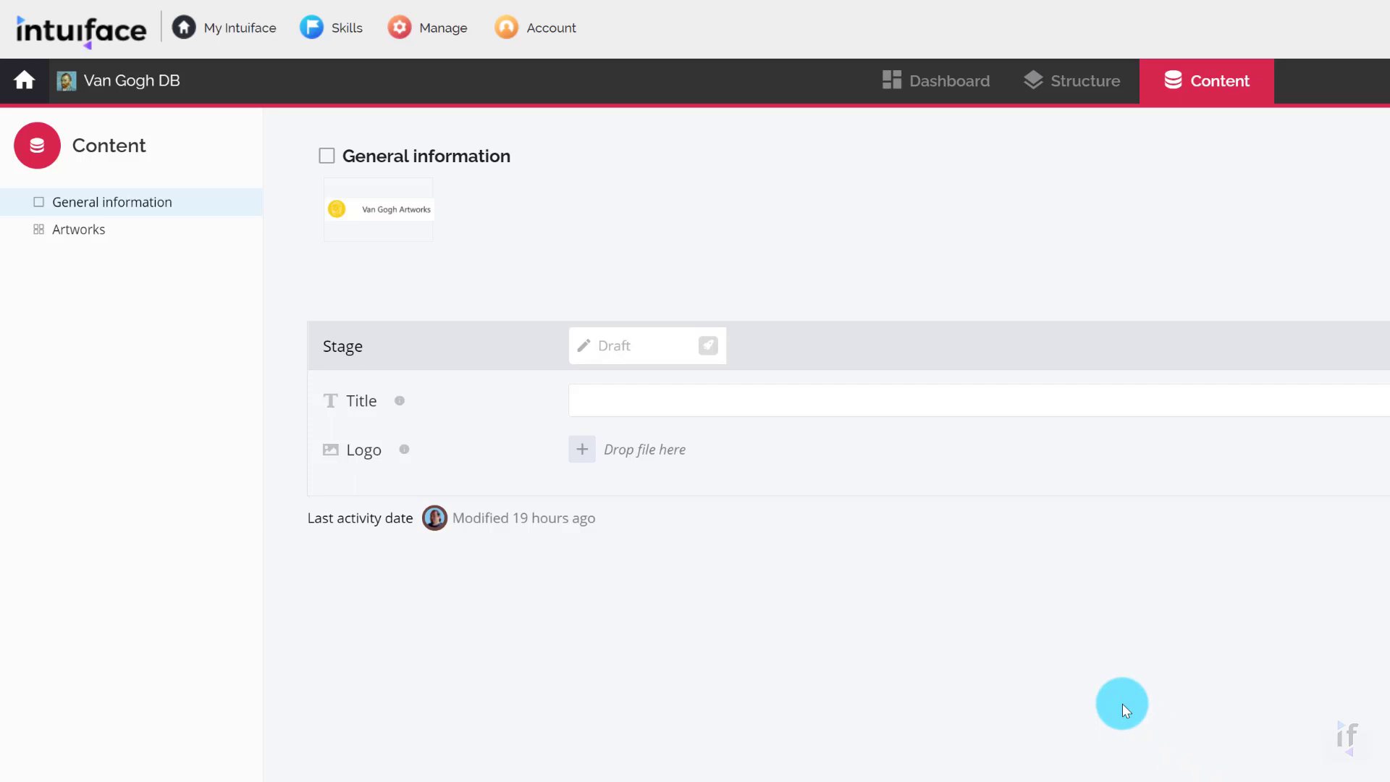
{"action": "left_click", "coordinate": [775, 404]}
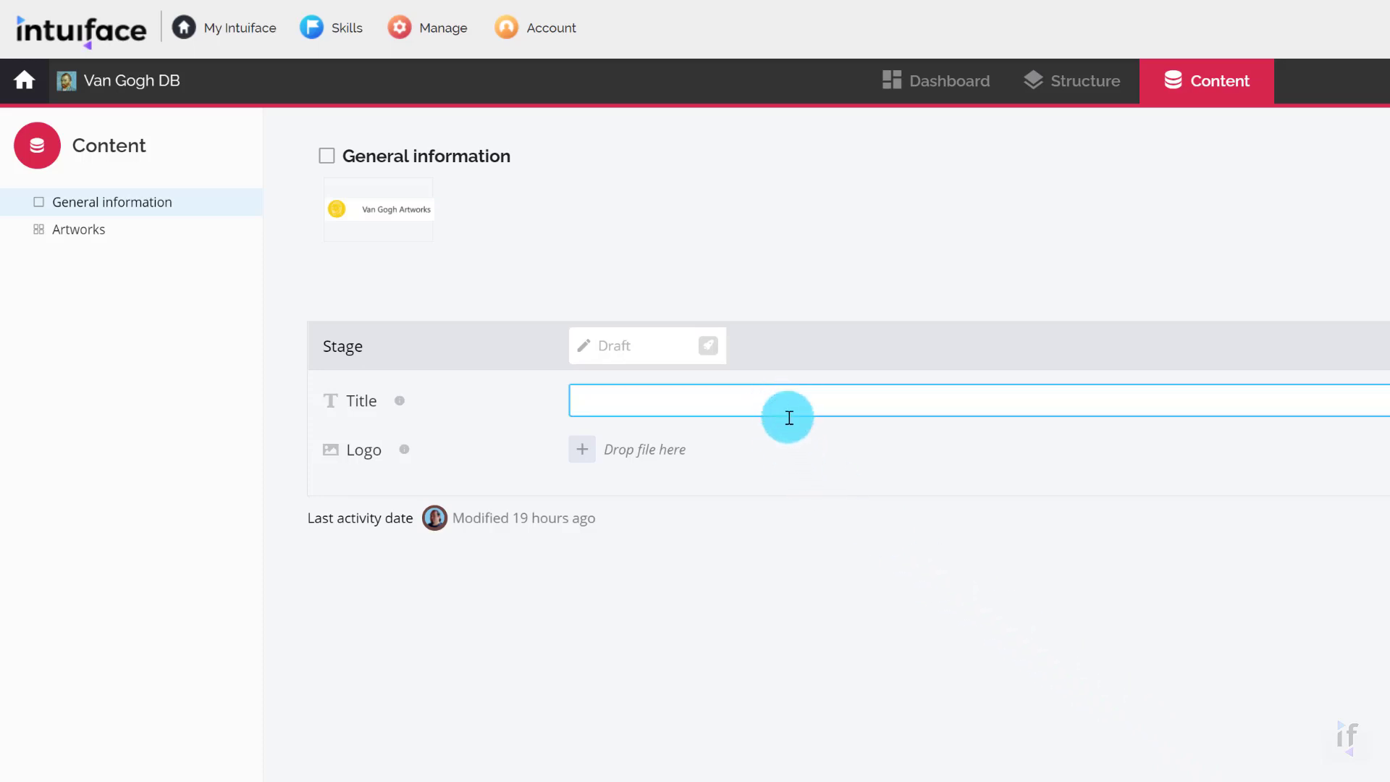
{"action": "type", "text": "Van Gogh Artworks"}
{"action": "left_click", "coordinate": [783, 602]}
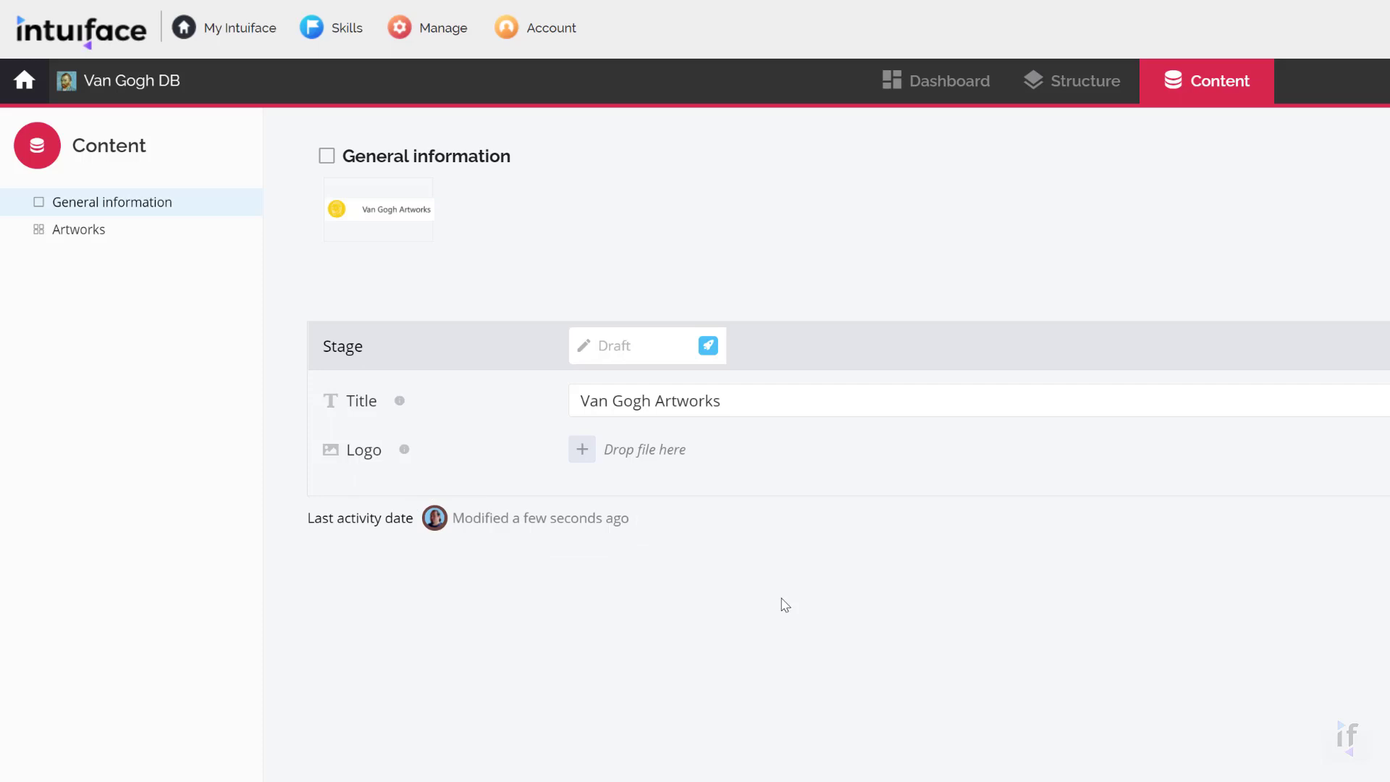
Step: Upload logo.png into the General information Logo field
{"action": "left_click", "coordinate": [581, 457]}
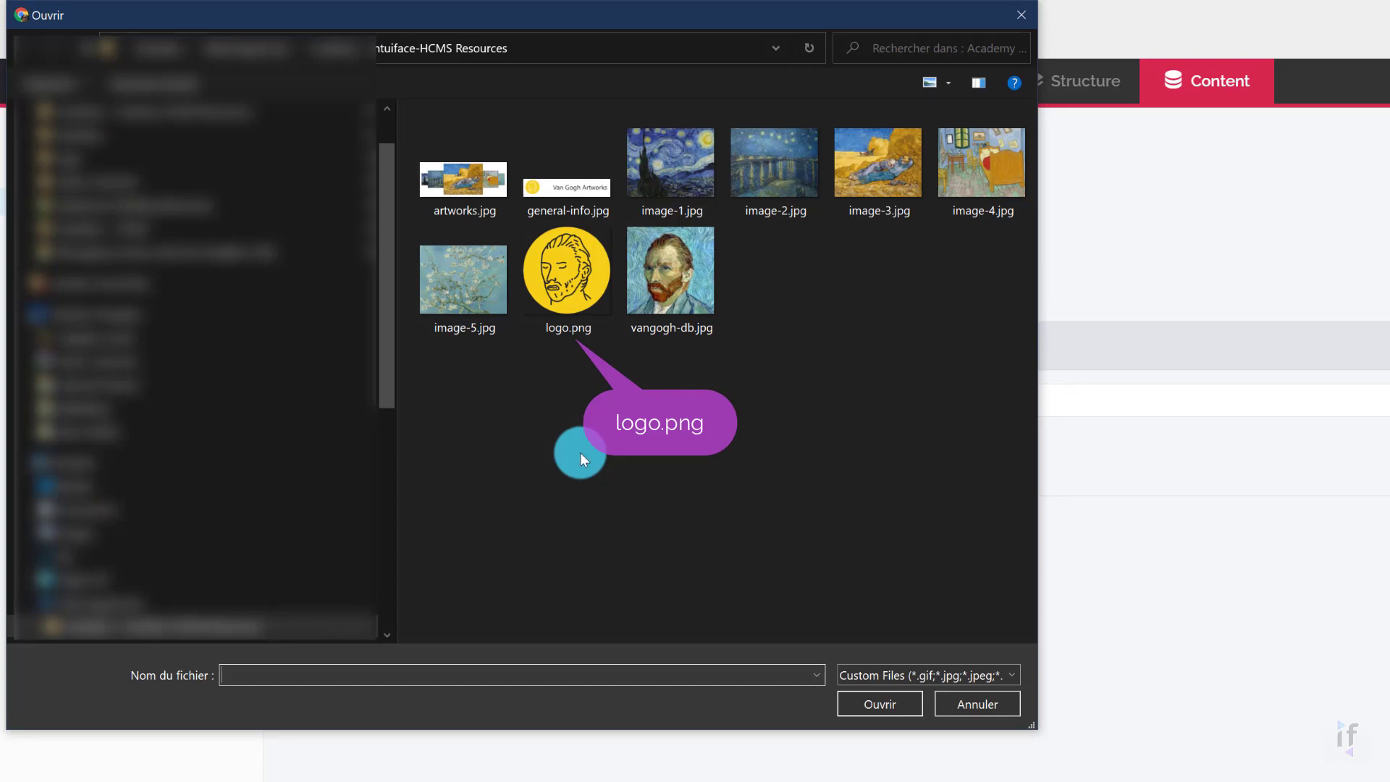
{"action": "left_click", "coordinate": [568, 281]}
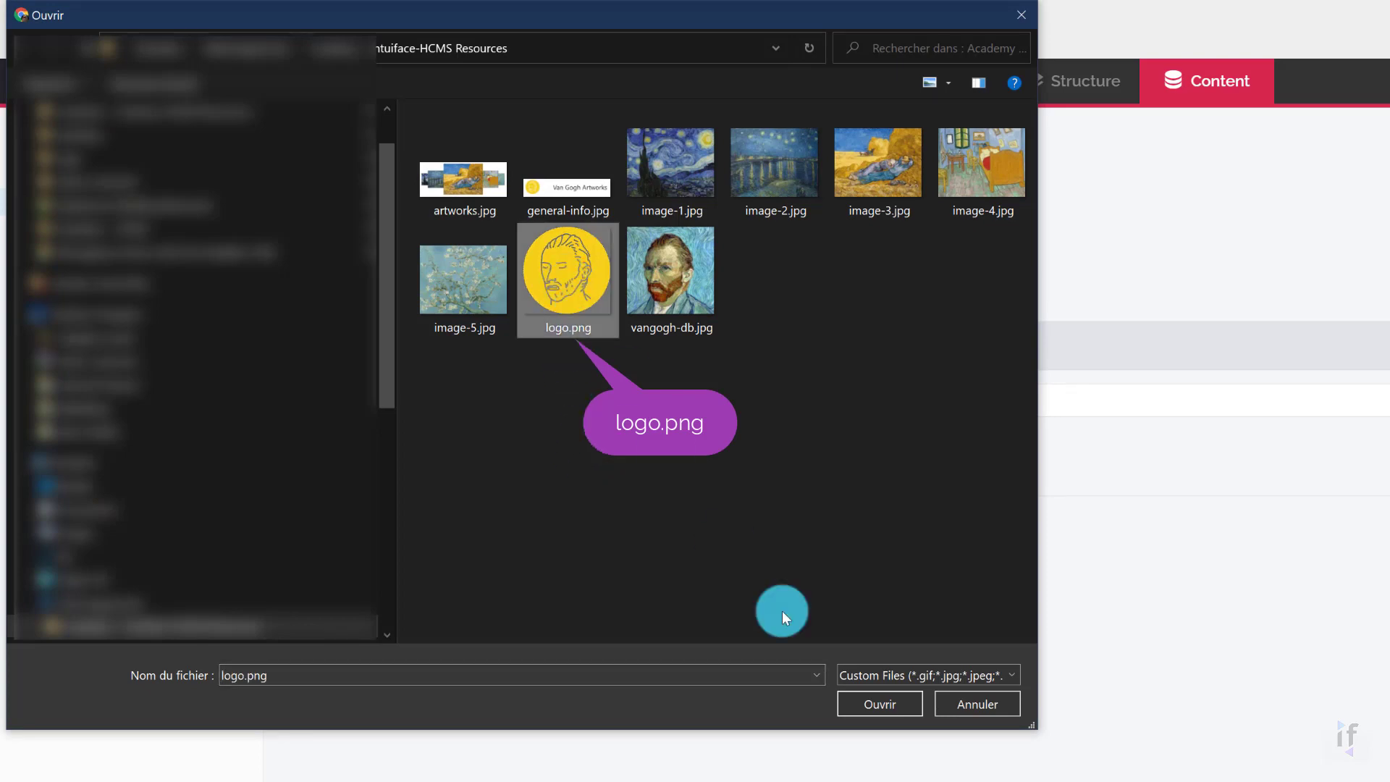
{"action": "left_click", "coordinate": [879, 702]}
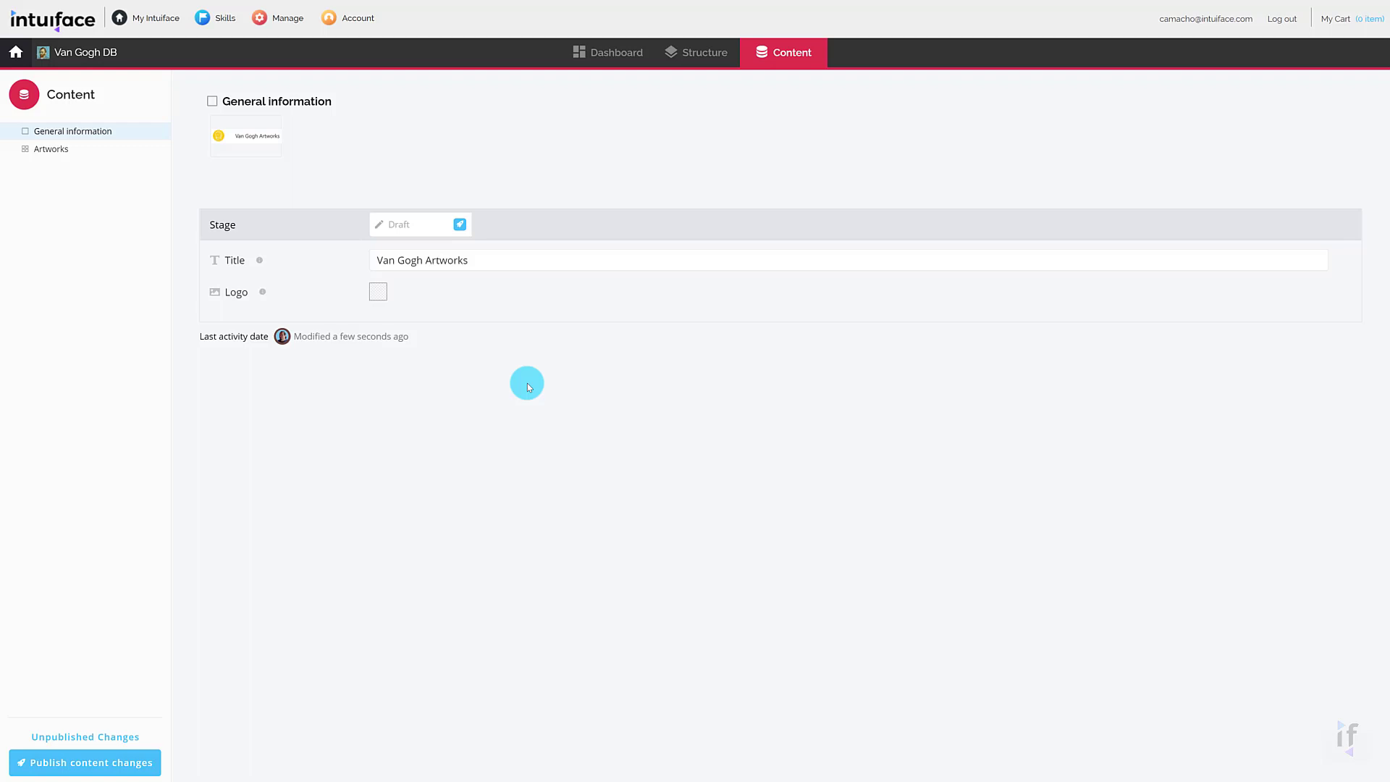
Step: Show the Draft stage dropdown with Stage for publishing, Publish now and Discard changes
{"action": "left_click", "coordinate": [441, 227]}
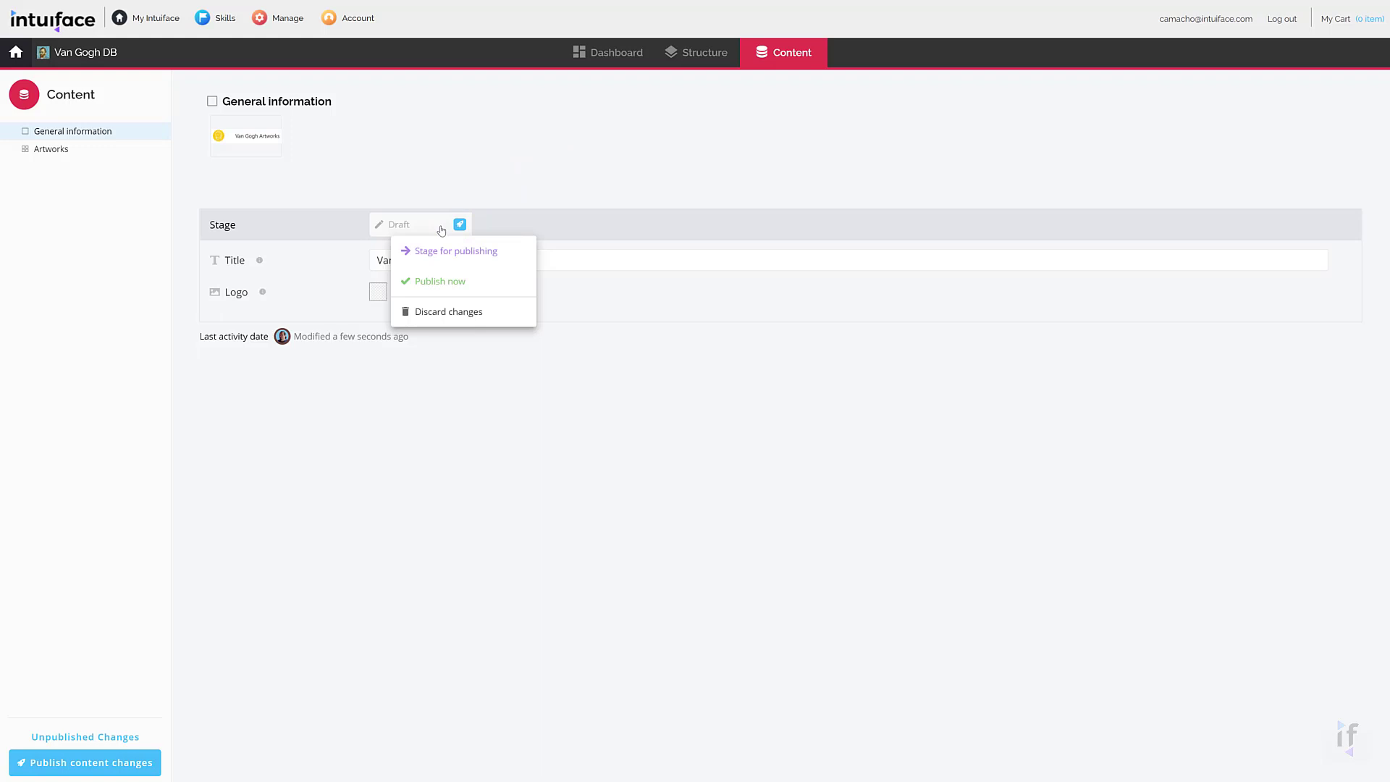
Step: Dismiss the stage dropdown without publishing, keeping General information as a draft
{"action": "left_click", "coordinate": [597, 498]}
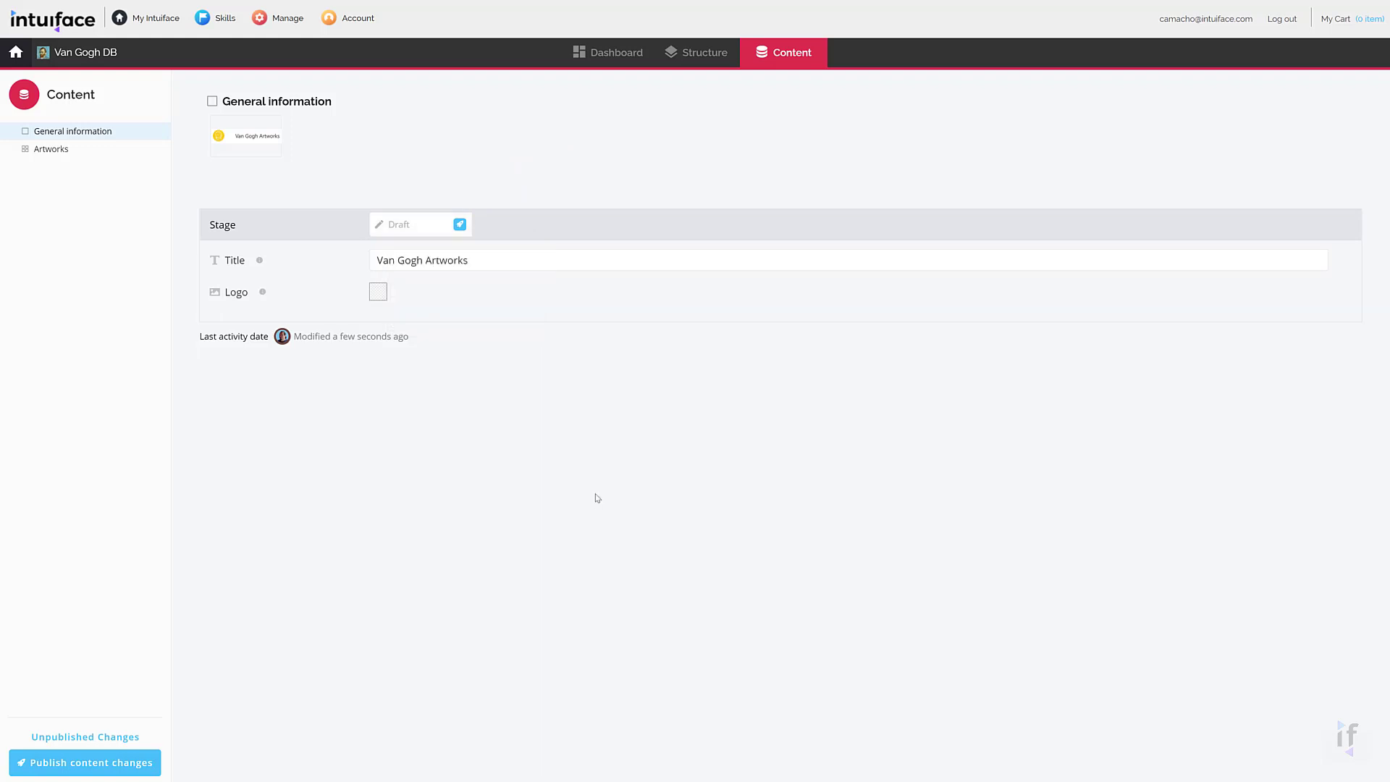
Step: In the Artworks collection, create the item 'Artworks - 1' and close its detail view
{"action": "left_click", "coordinate": [87, 152]}
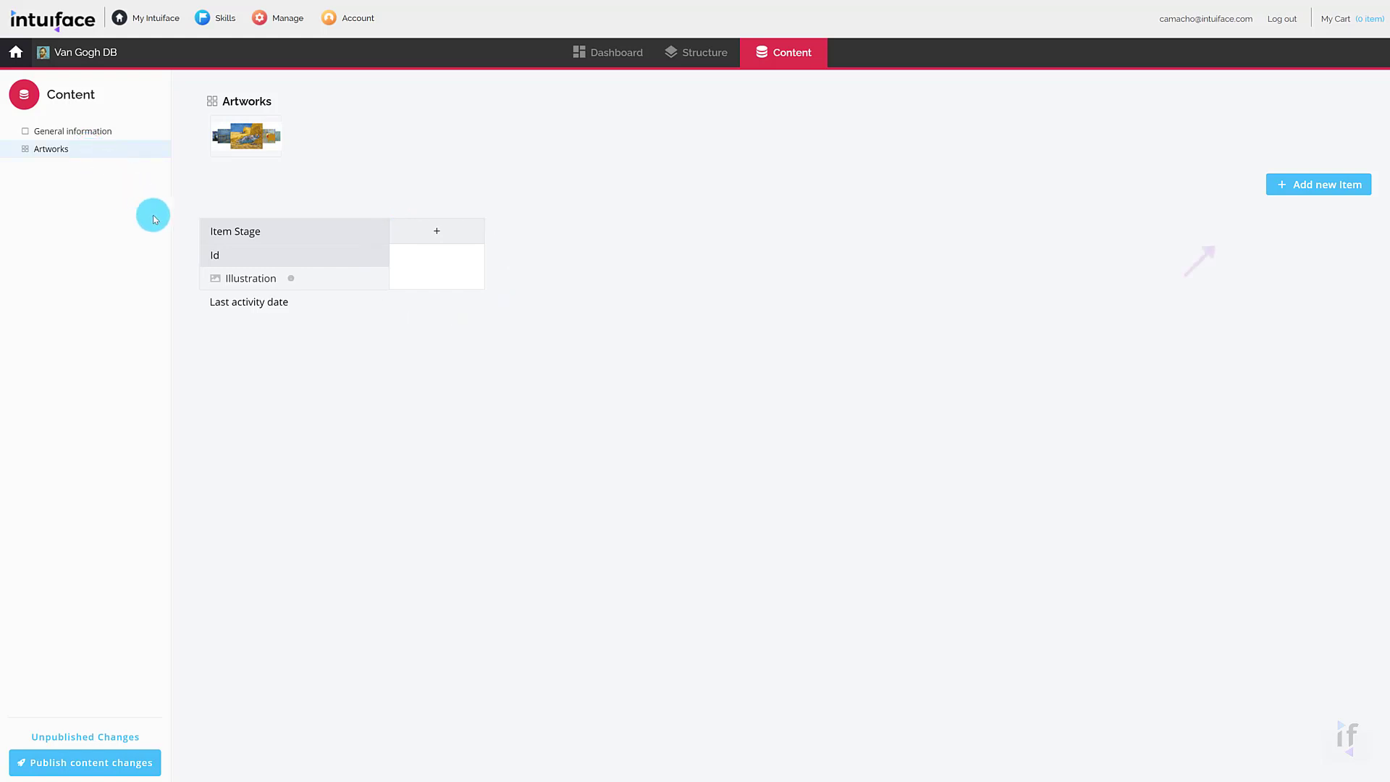
{"action": "left_click", "coordinate": [1294, 190]}
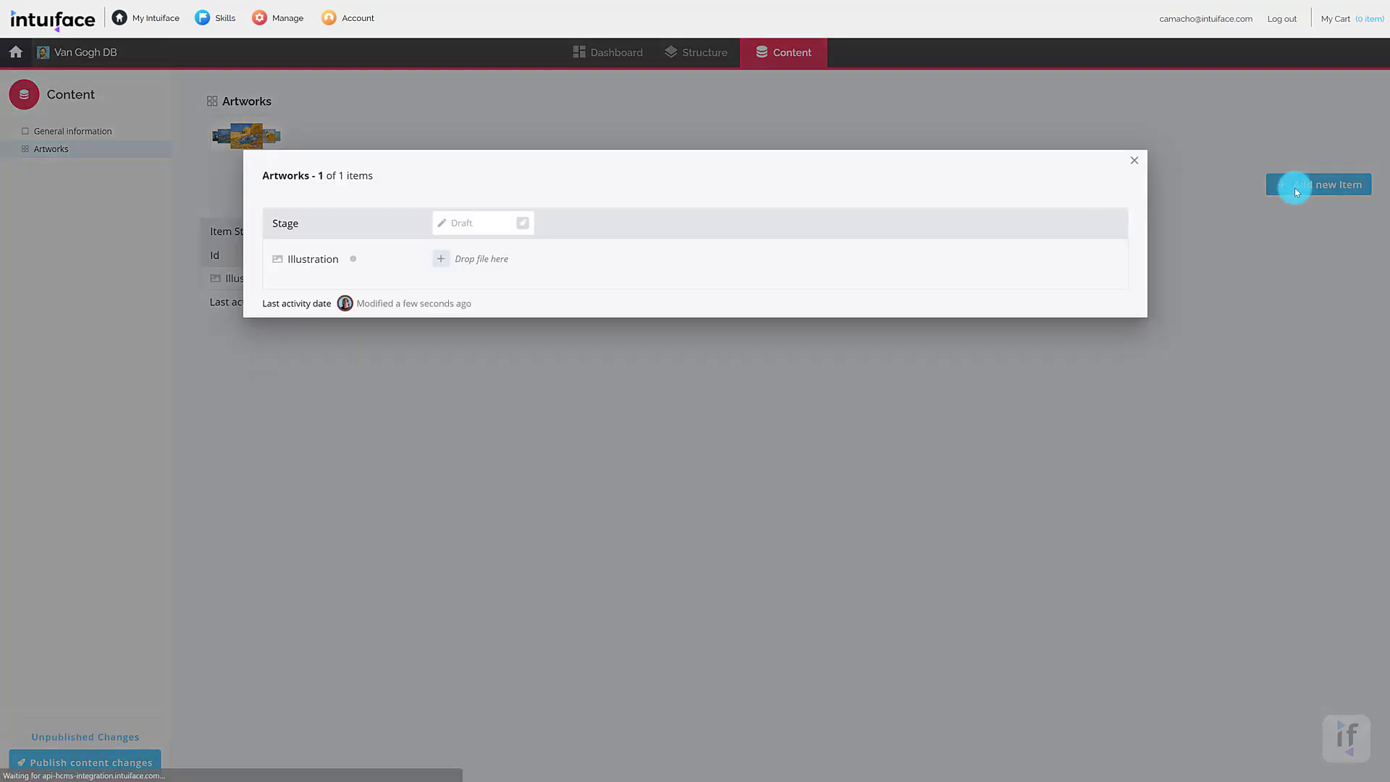
{"action": "left_click", "coordinate": [1134, 160]}
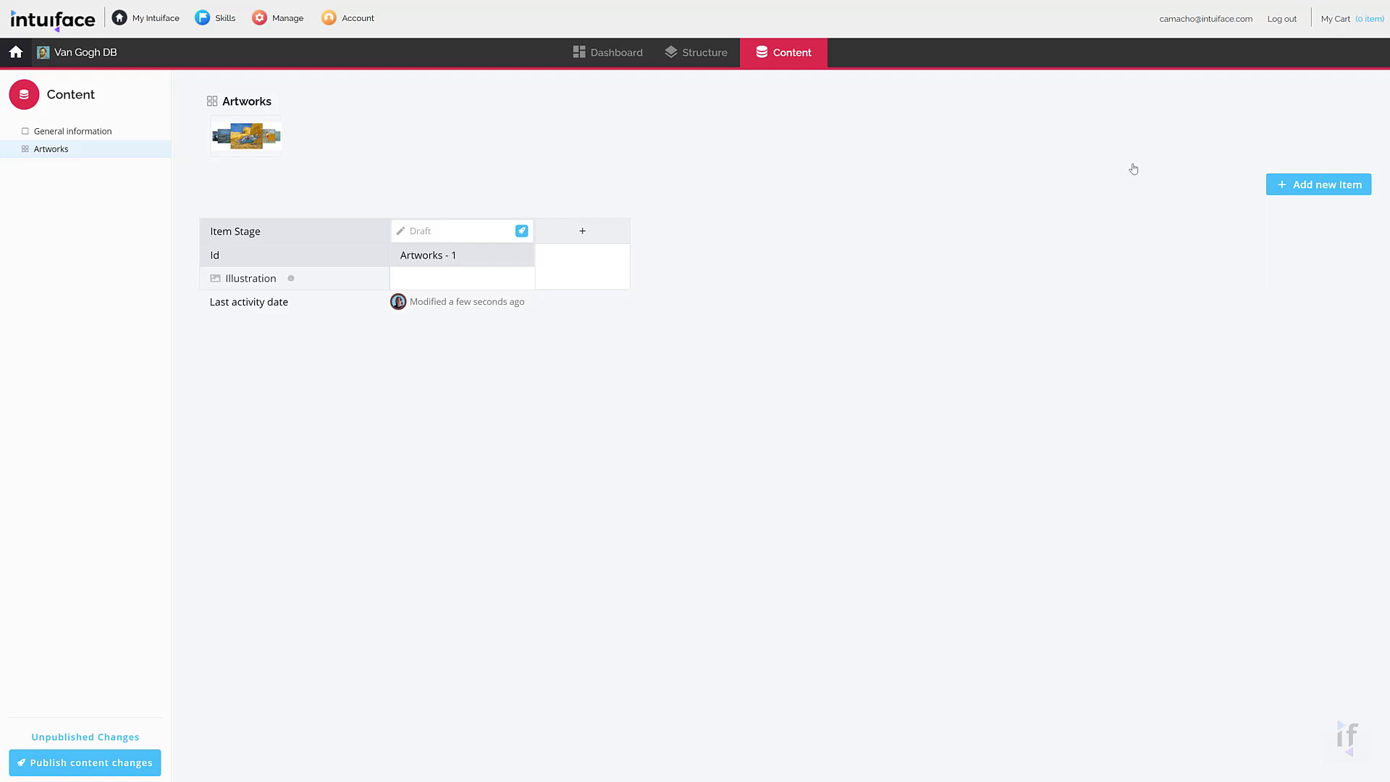
Step: Upload image-1.jpg to Artworks - 1, then add Artworks - 2 with image-2.jpg
{"action": "left_click", "coordinate": [500, 280]}
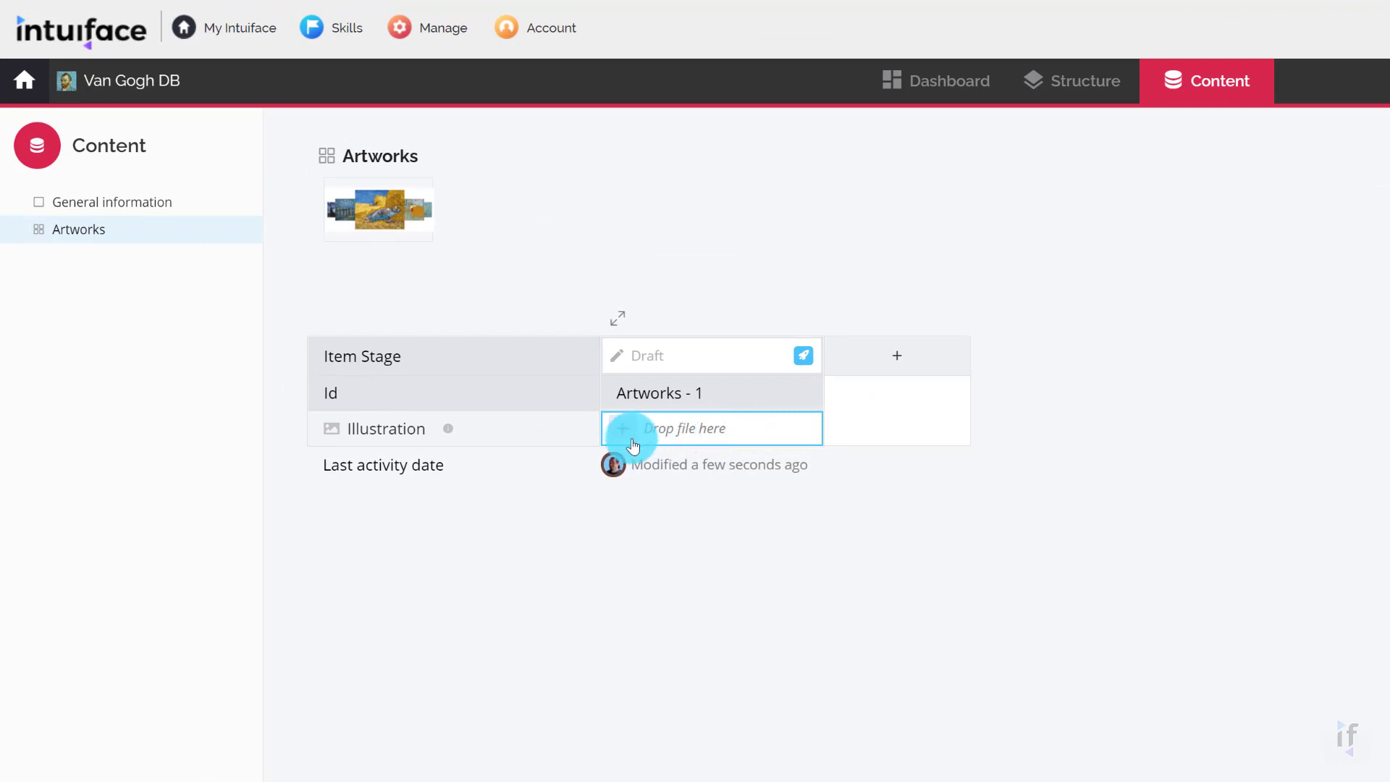
{"action": "left_click", "coordinate": [632, 440]}
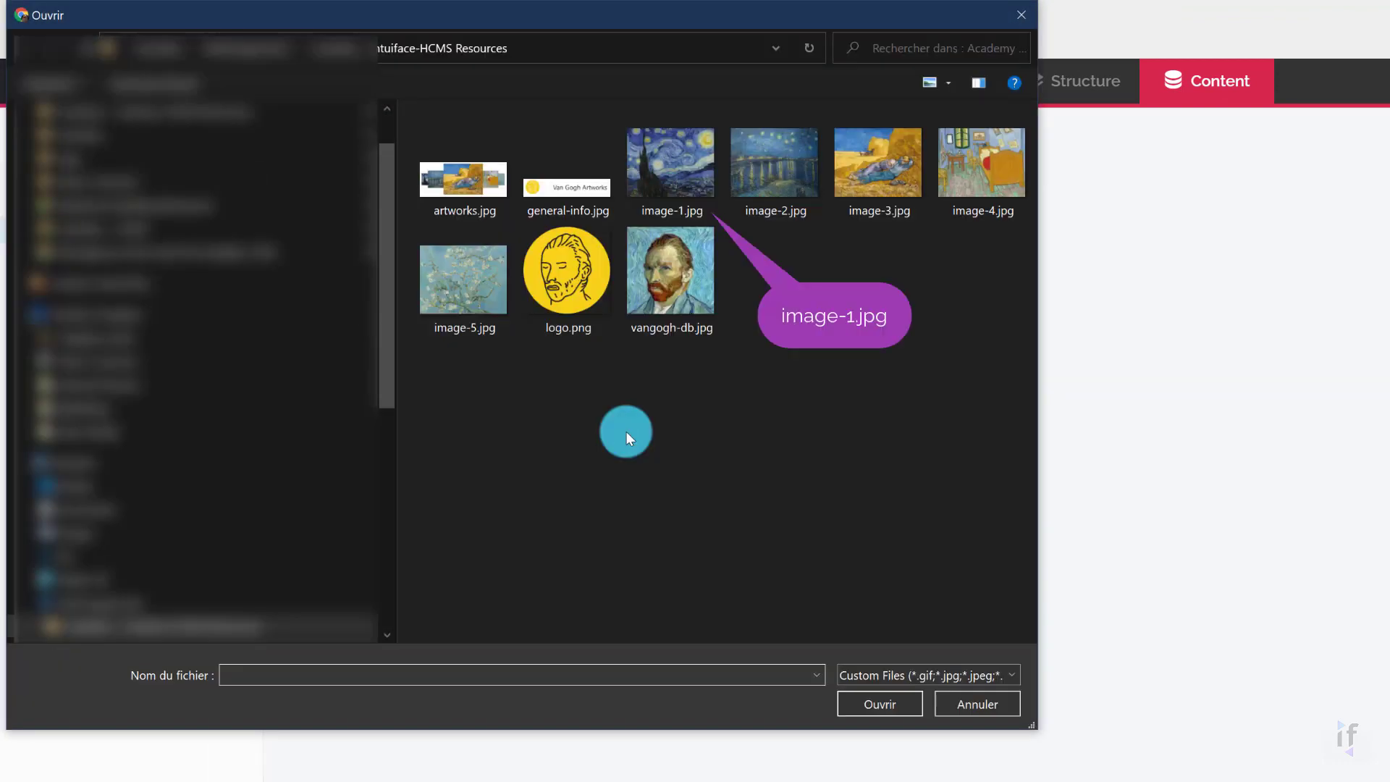
{"action": "left_click", "coordinate": [668, 189]}
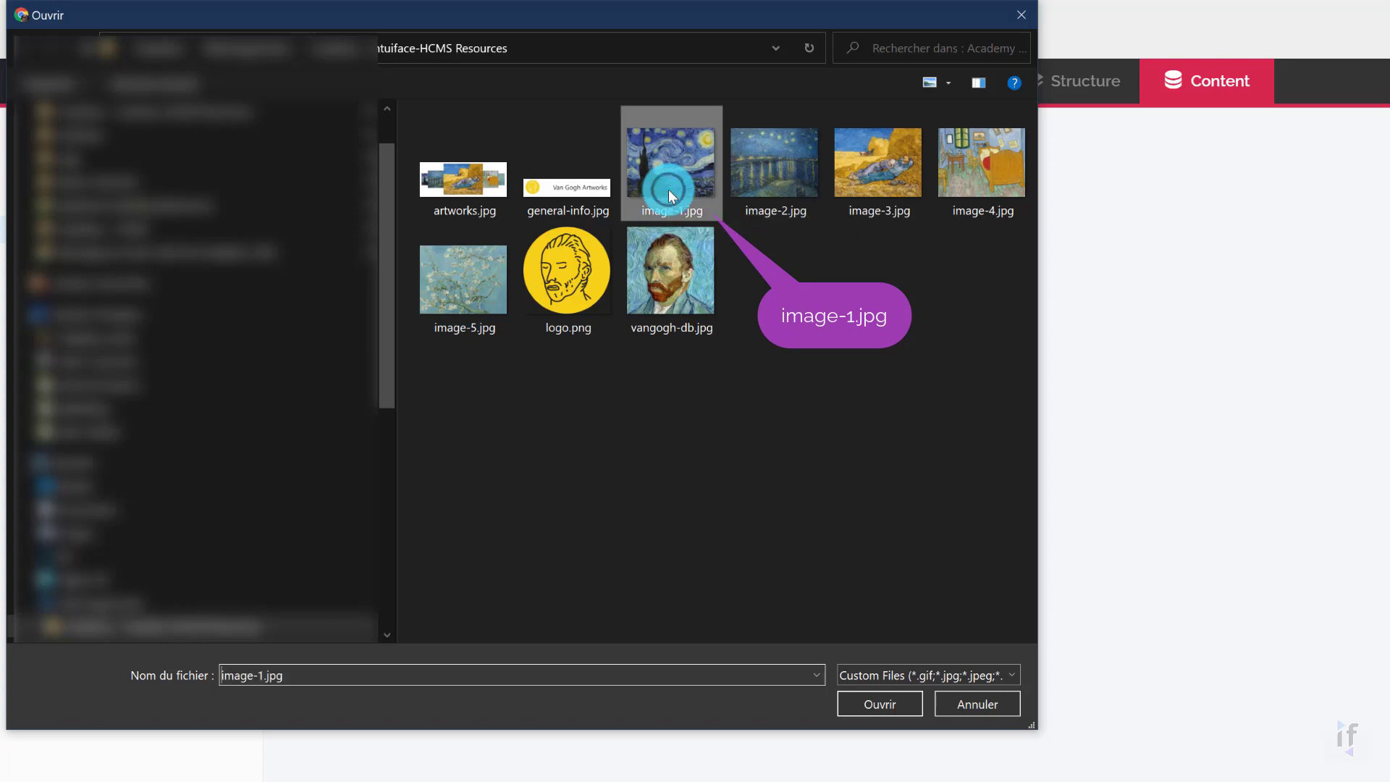
{"action": "left_click", "coordinate": [870, 703]}
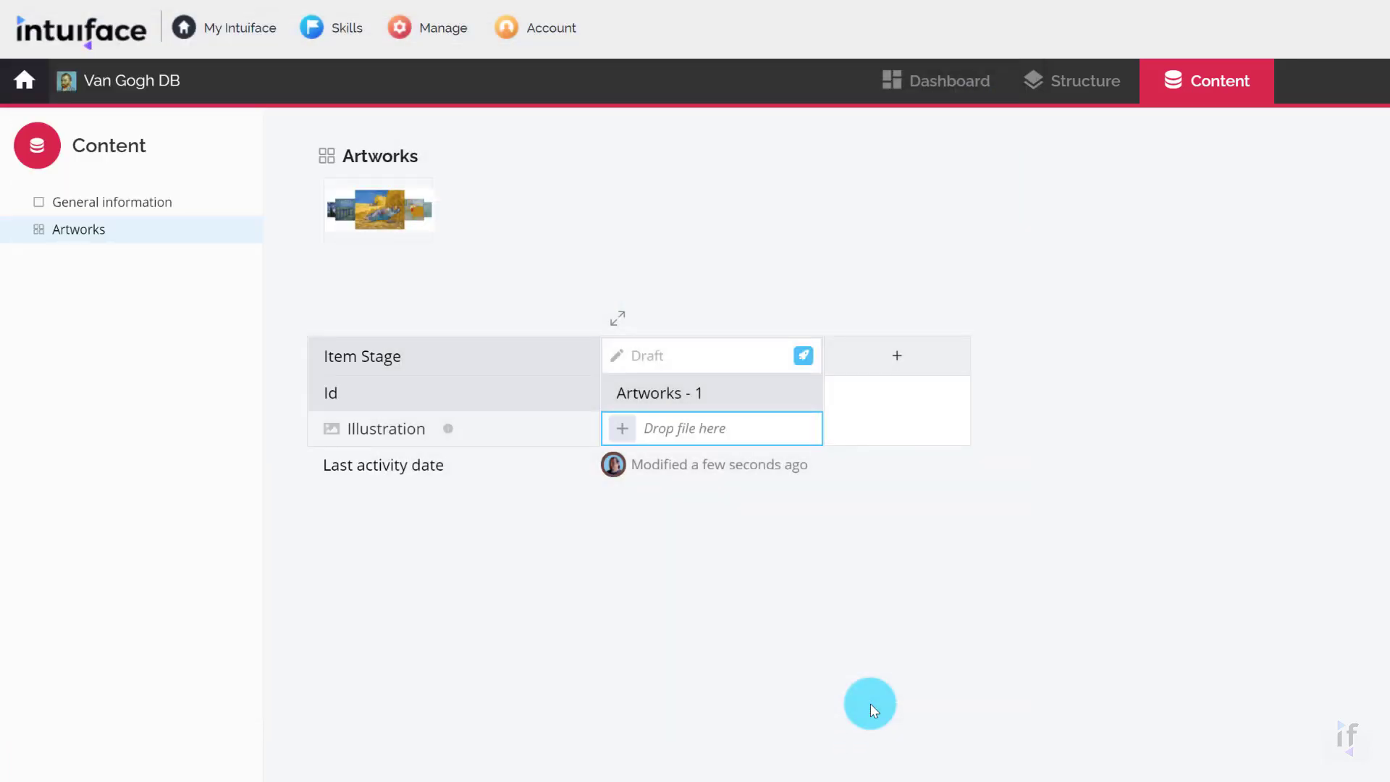
{"action": "left_click", "coordinate": [888, 366]}
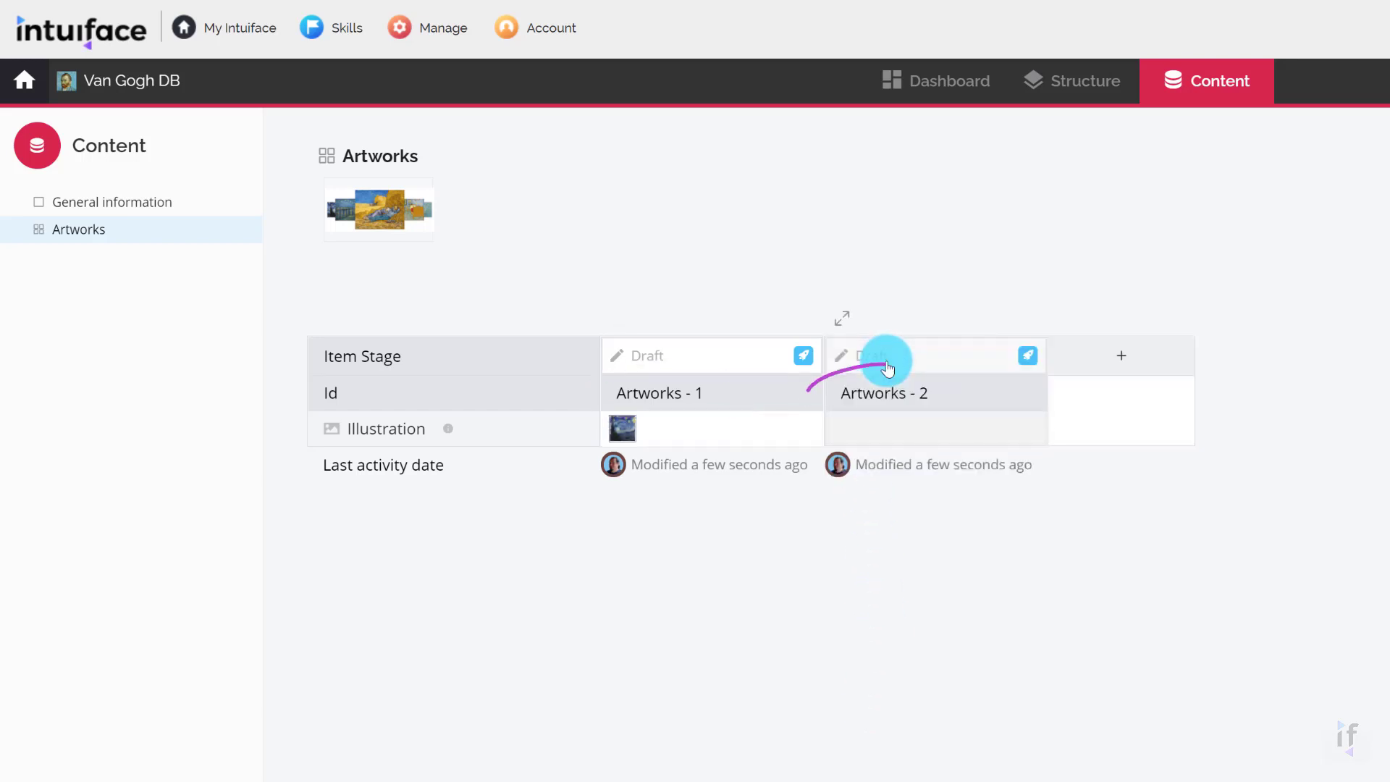
{"action": "left_click", "coordinate": [909, 440]}
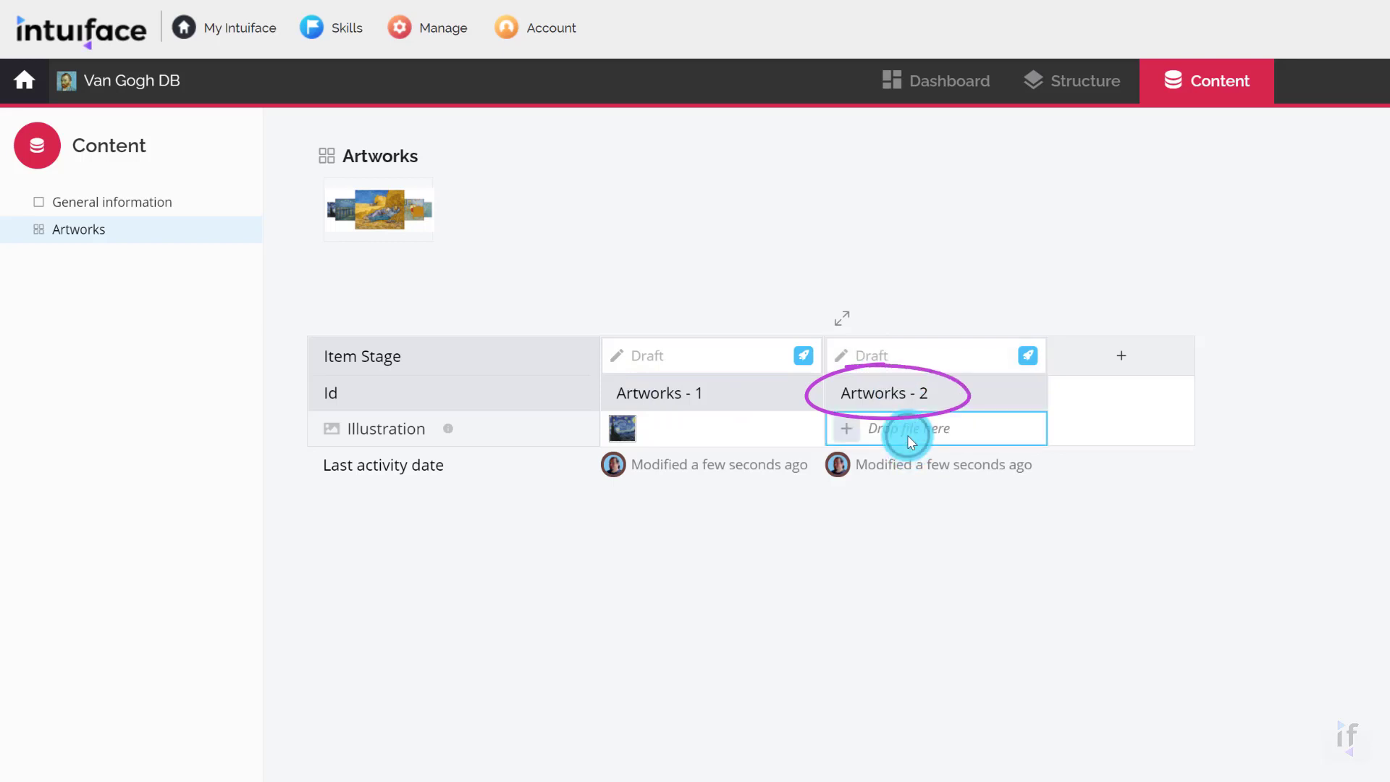
{"action": "left_click", "coordinate": [845, 430]}
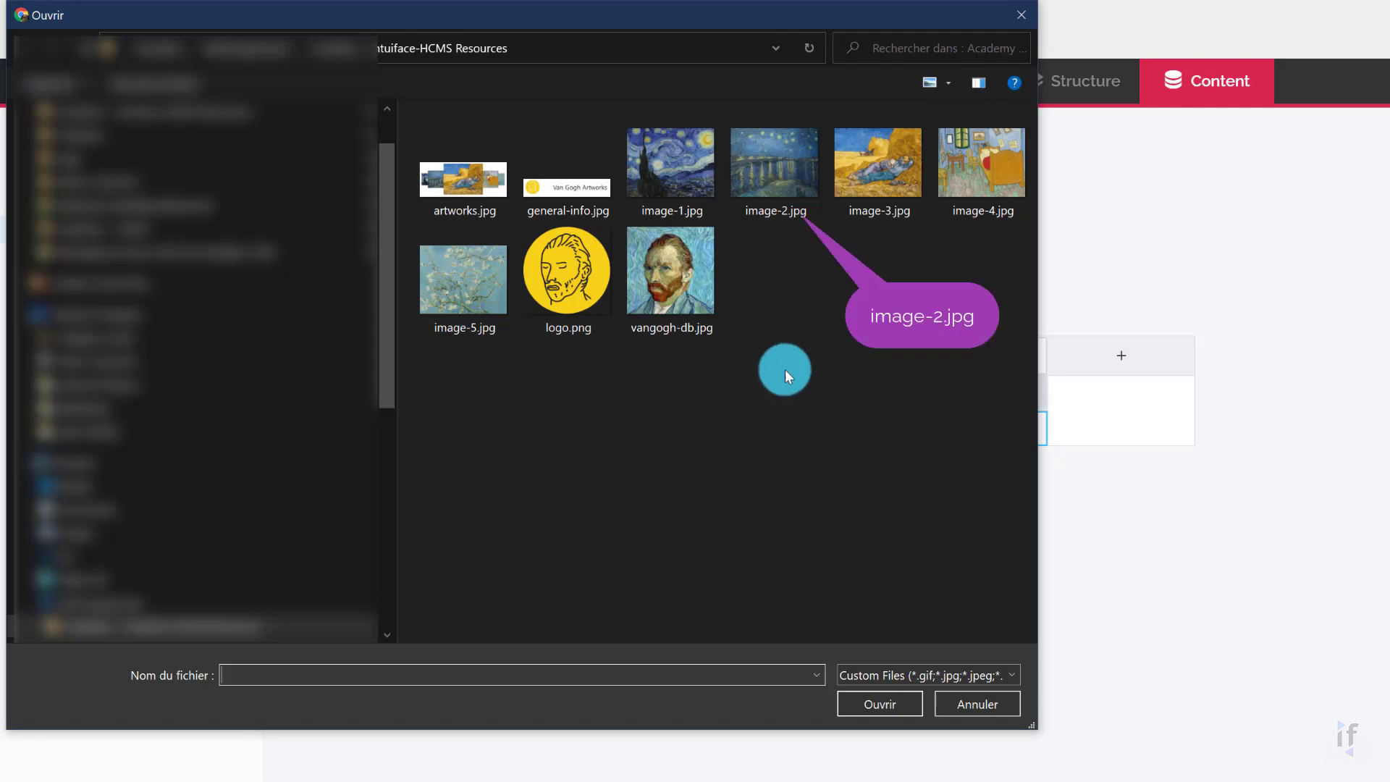
{"action": "left_click", "coordinate": [782, 189]}
{"action": "left_click", "coordinate": [870, 704]}
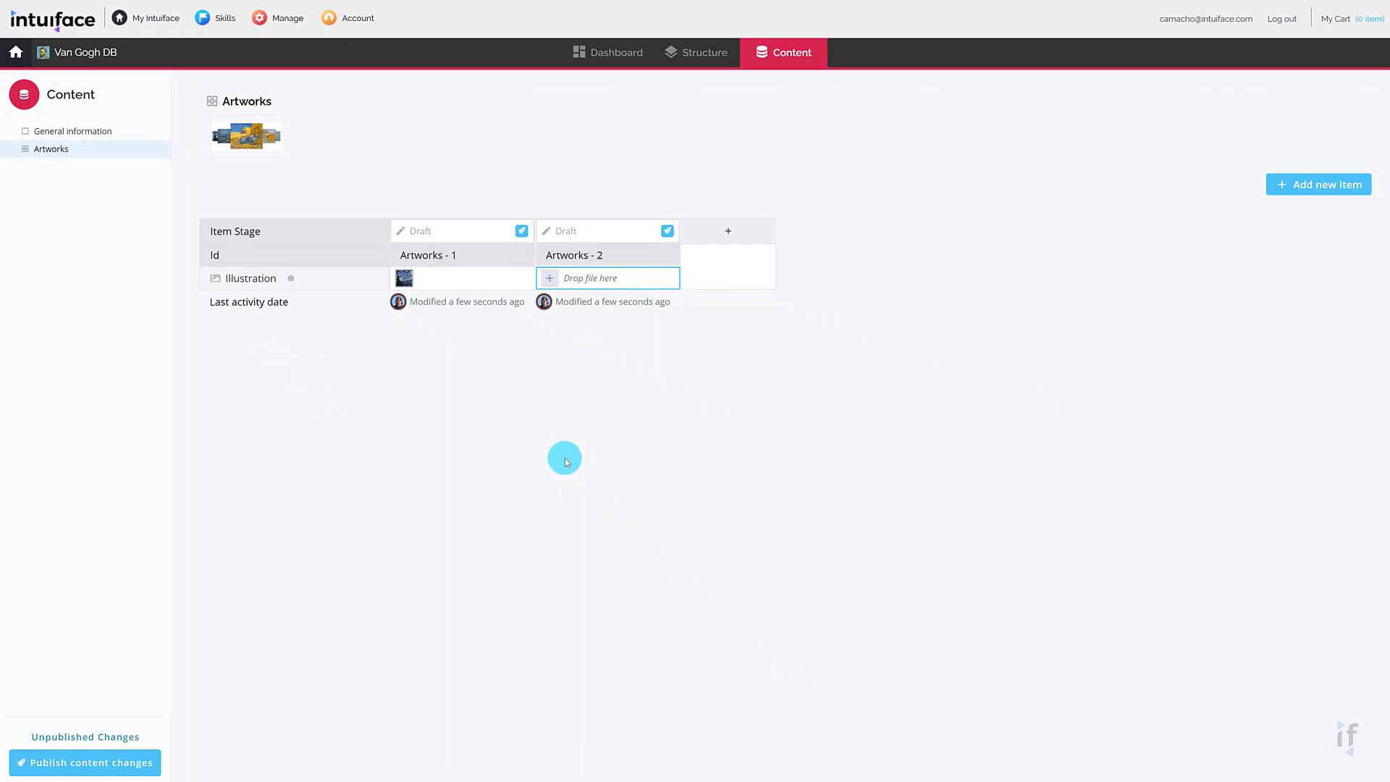
Step: Add Artworks - 3, 4 and 5 with illustrations image-3.jpg, image-4.jpg and image-5.jpg
{"action": "left_click", "coordinate": [728, 232]}
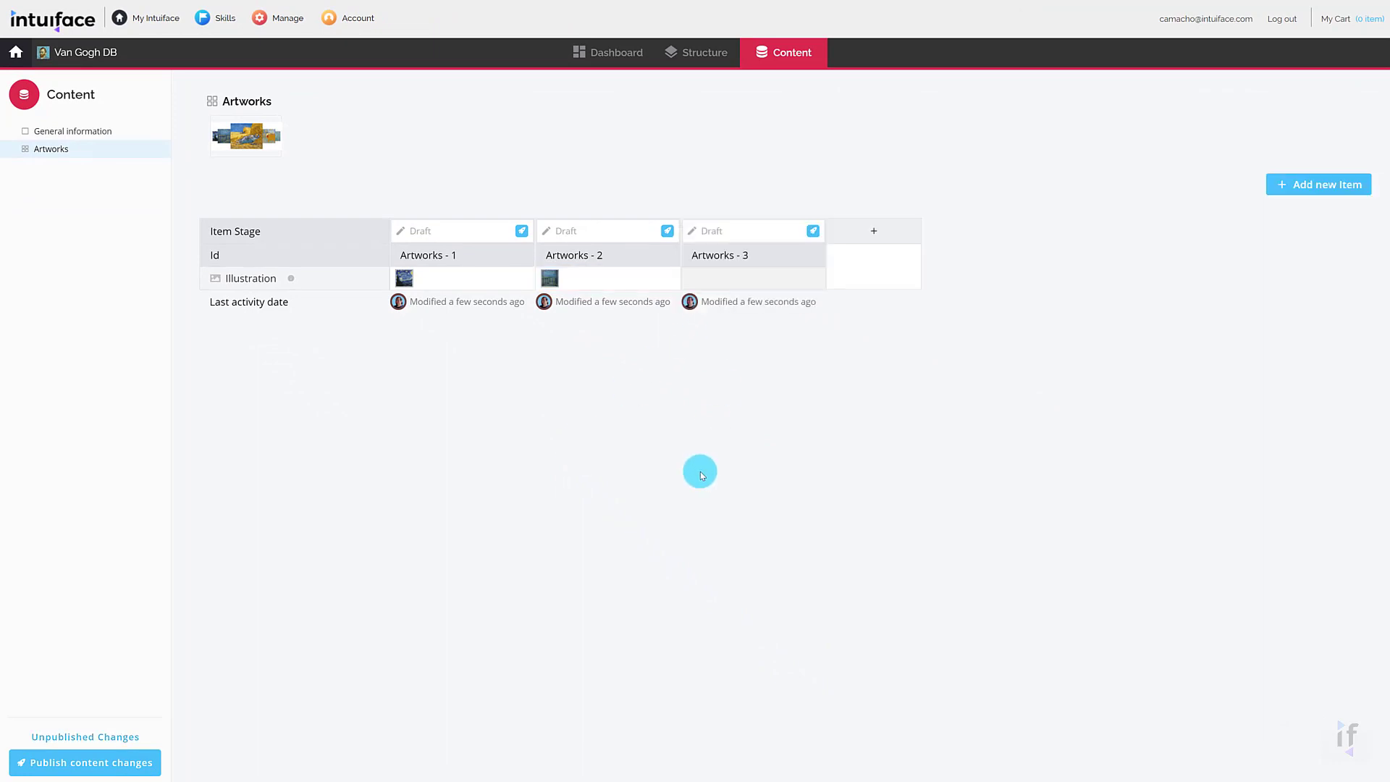
{"action": "left_click", "coordinate": [1099, 514]}
{"action": "left_click_drag", "start_coordinate": [1099, 515], "coordinate": [757, 285]}
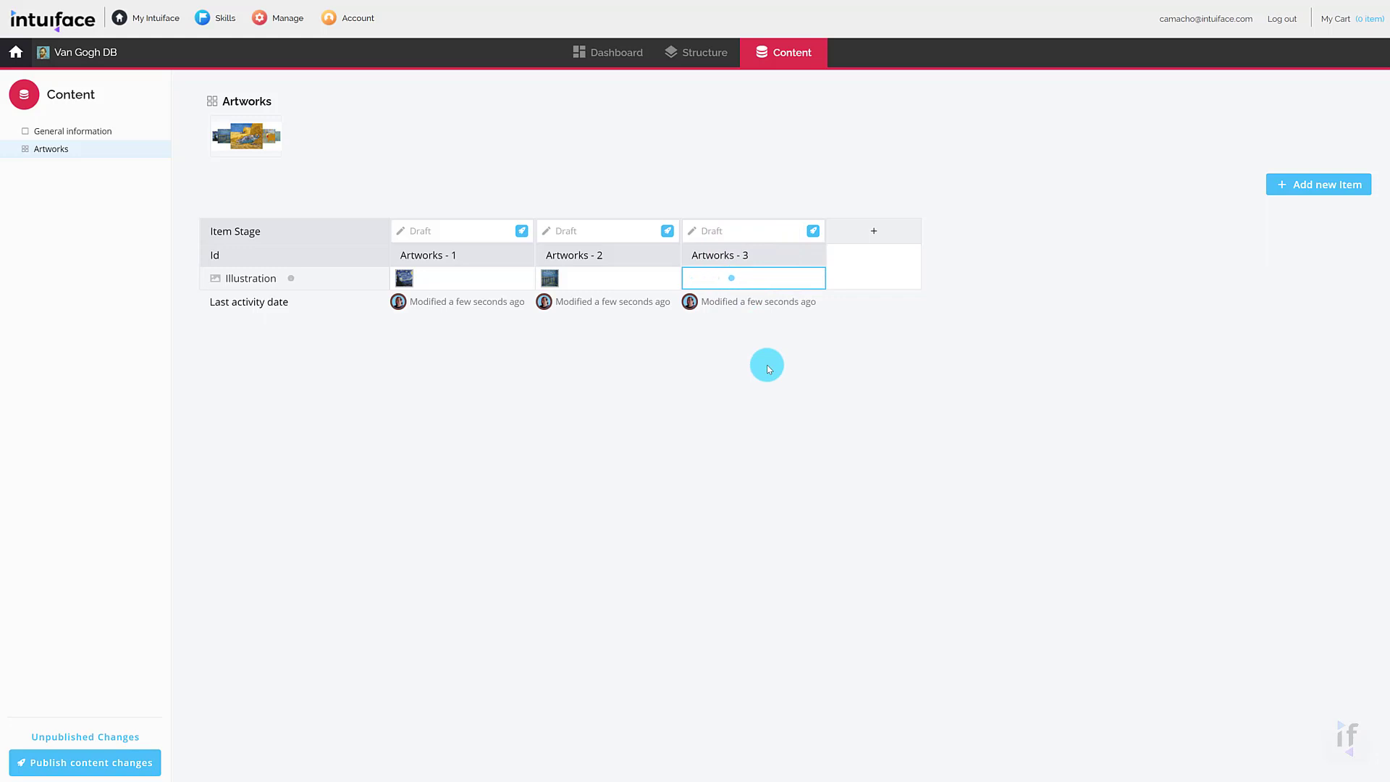
{"action": "left_click", "coordinate": [862, 236]}
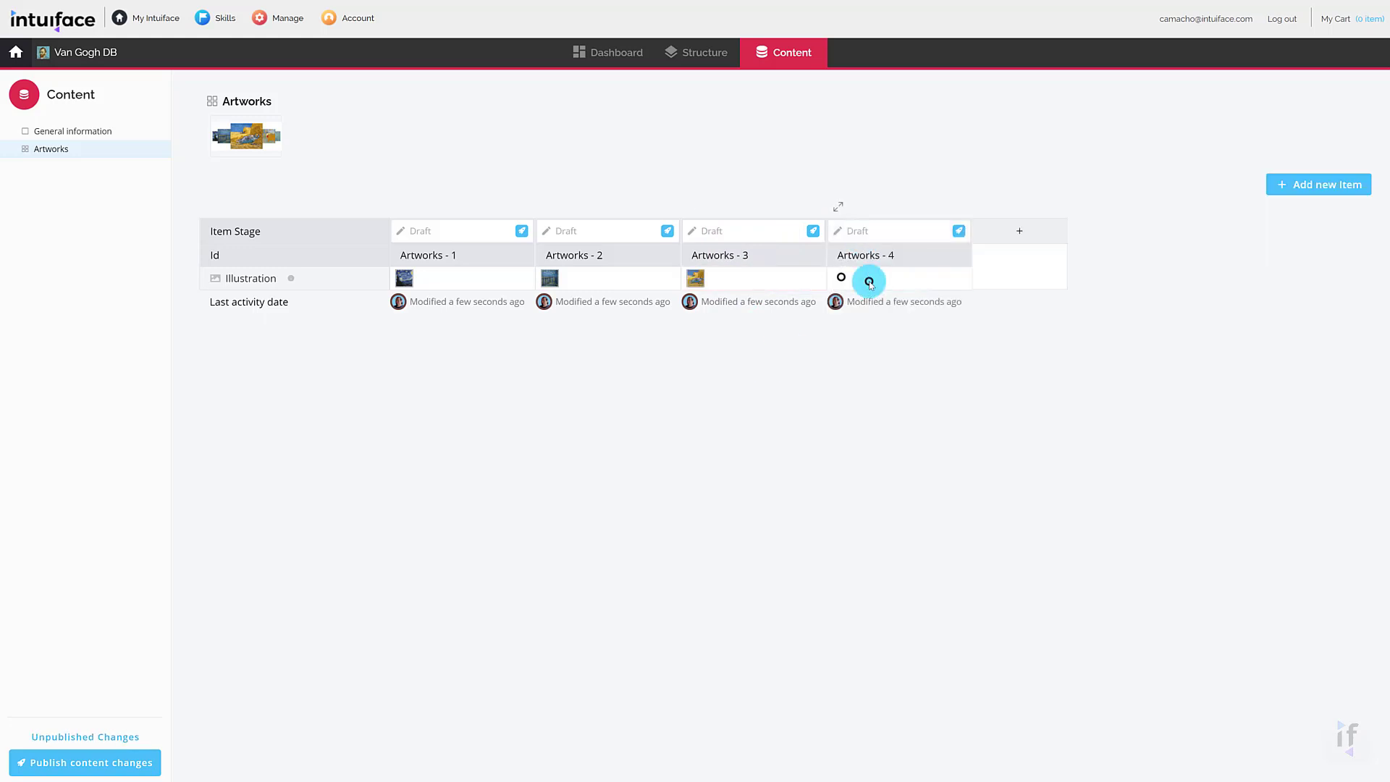
{"action": "left_click", "coordinate": [865, 279]}
{"action": "double_click", "coordinate": [631, 123]}
{"action": "left_click", "coordinate": [1014, 231]}
{"action": "left_click", "coordinate": [987, 277]}
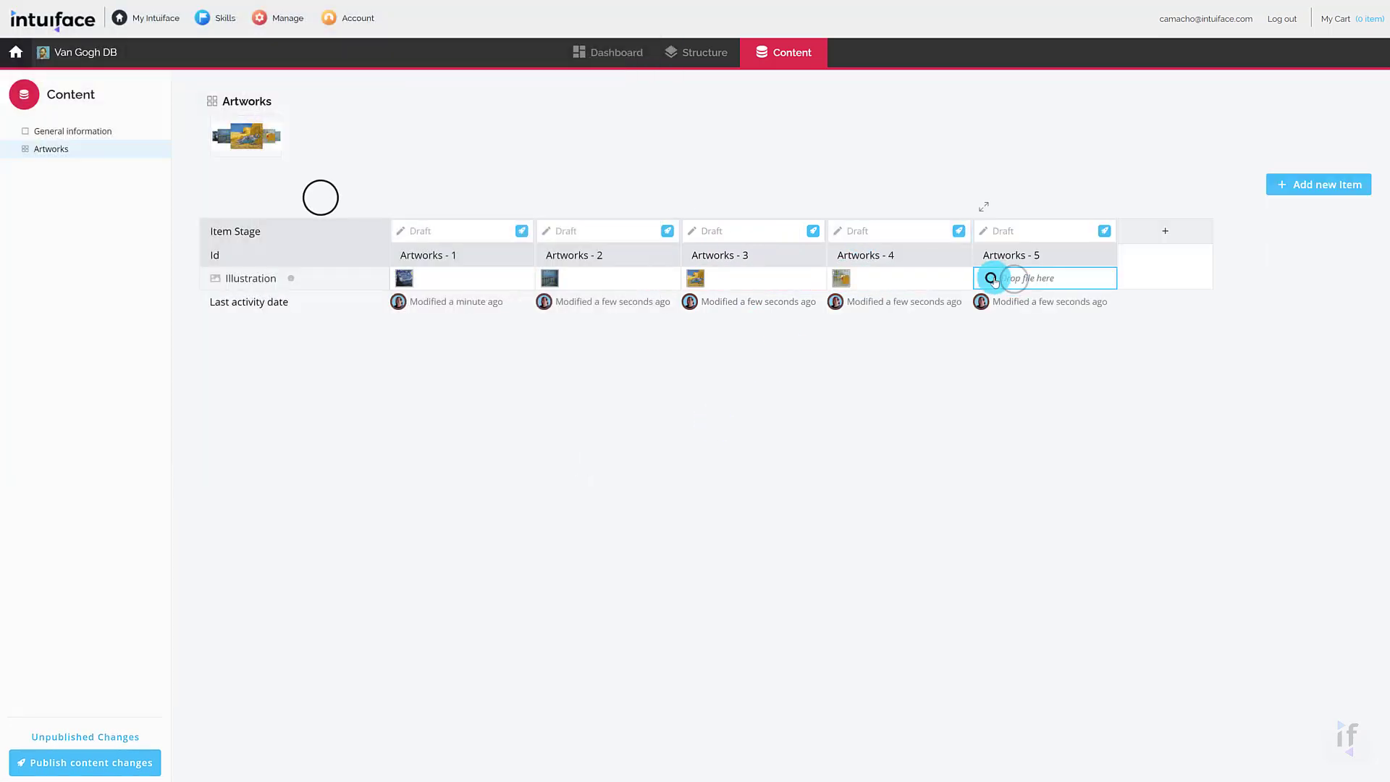
{"action": "left_click", "coordinate": [323, 202]}
{"action": "double_click", "coordinate": [323, 202]}
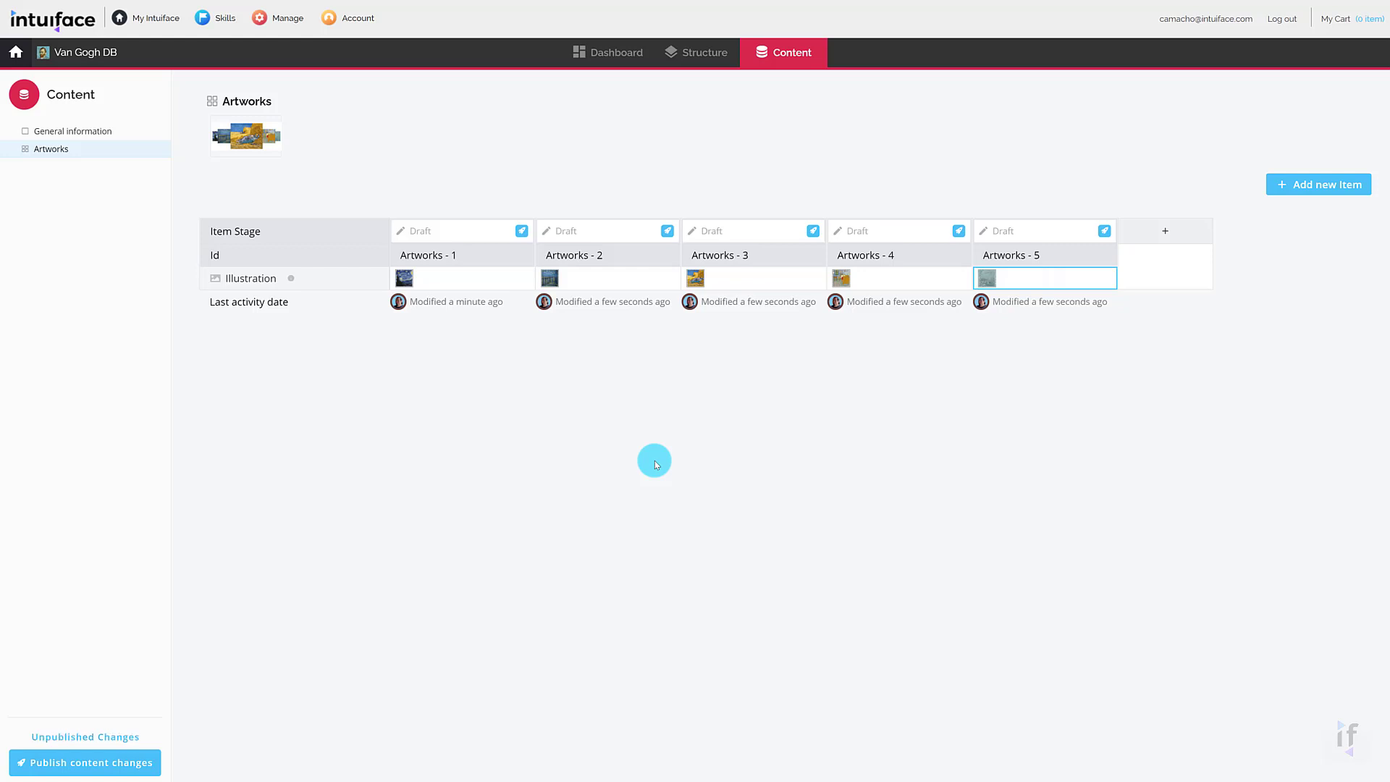
Step: Open the Unpublished Changes list showing the six pending edits
{"action": "left_click", "coordinate": [141, 768]}
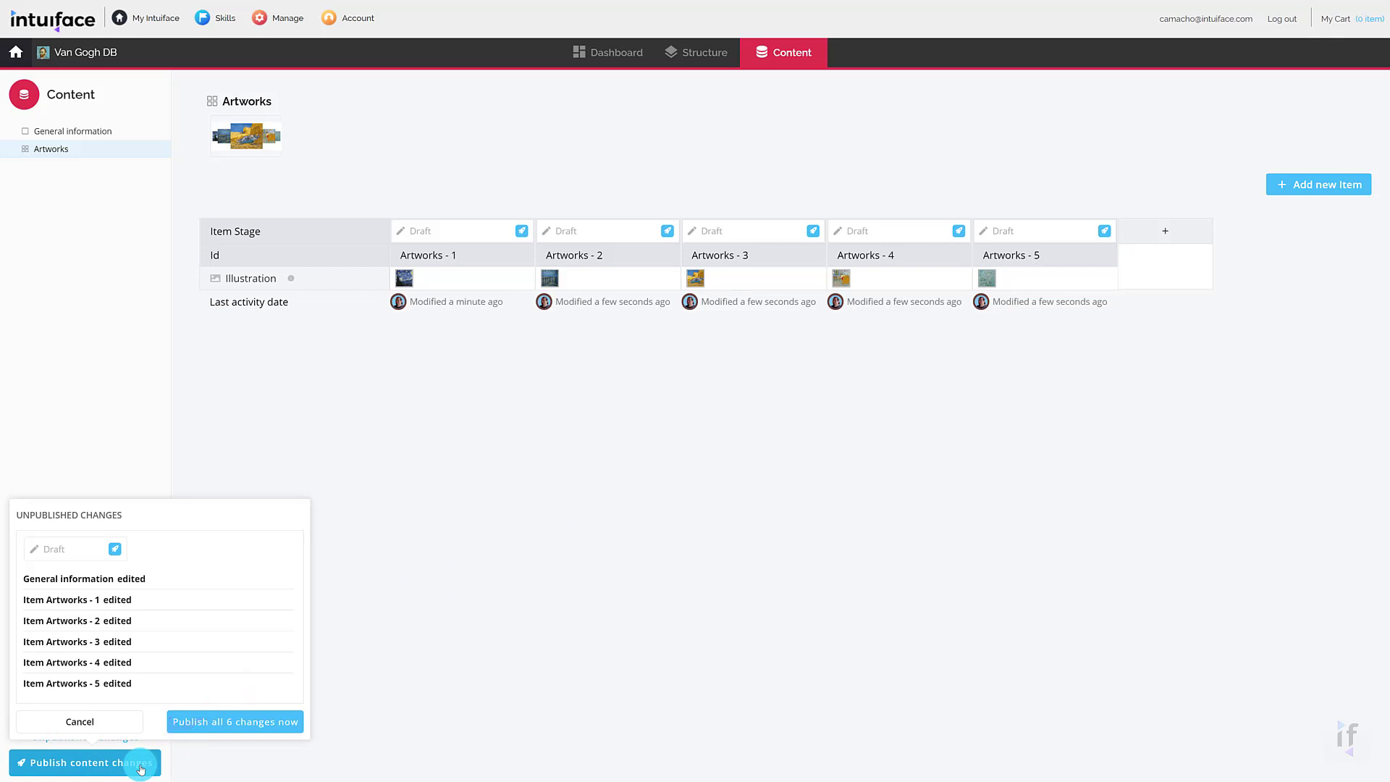
Step: Publish all 6 changes, then go back to the General information entry
{"action": "left_click", "coordinate": [235, 722]}
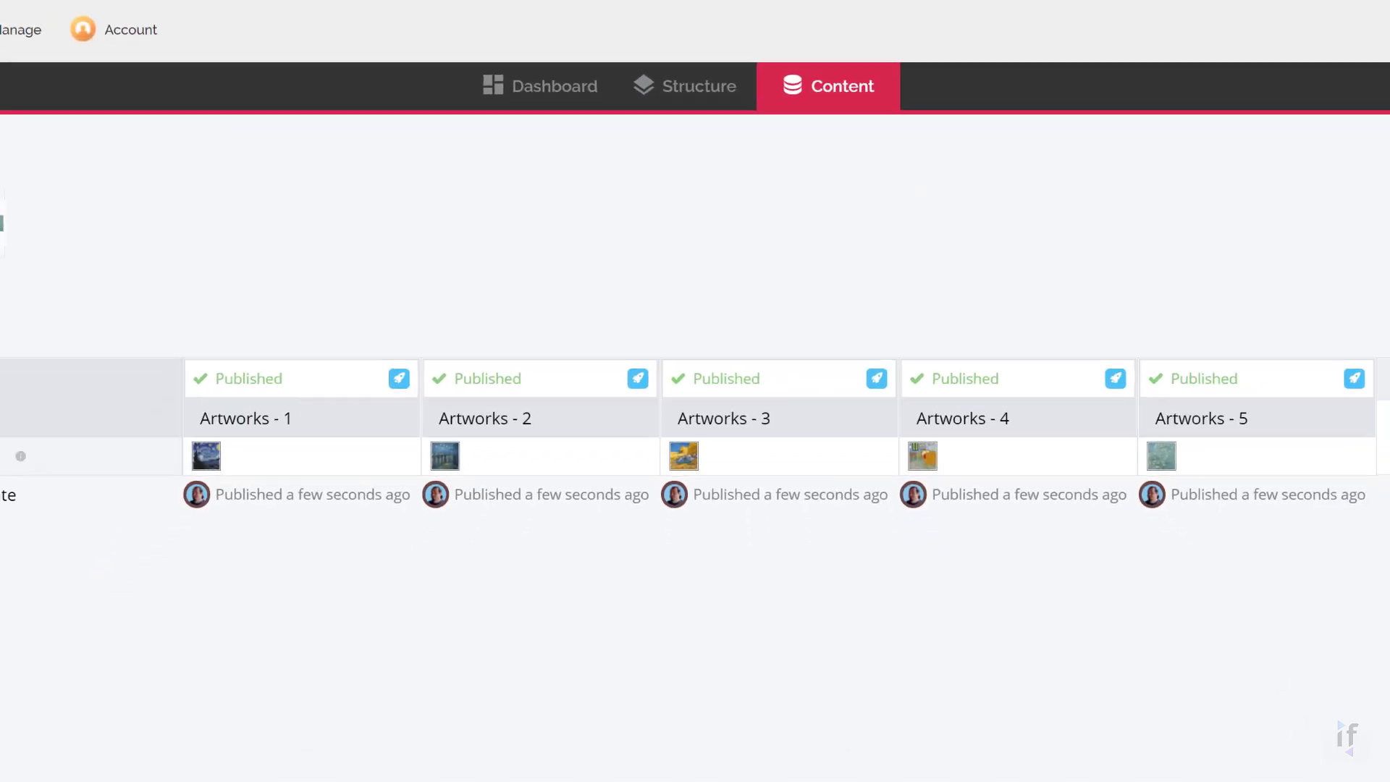
{"action": "left_click", "coordinate": [106, 132]}
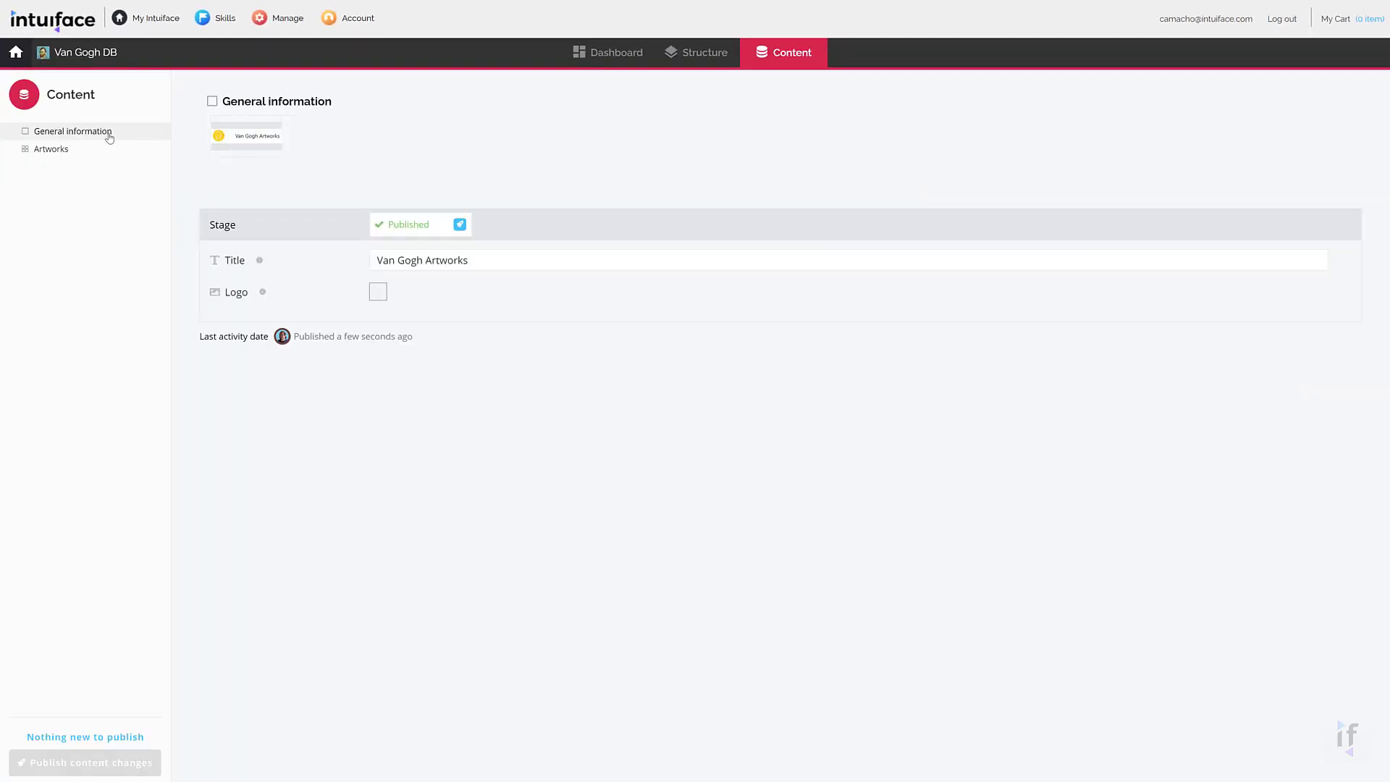